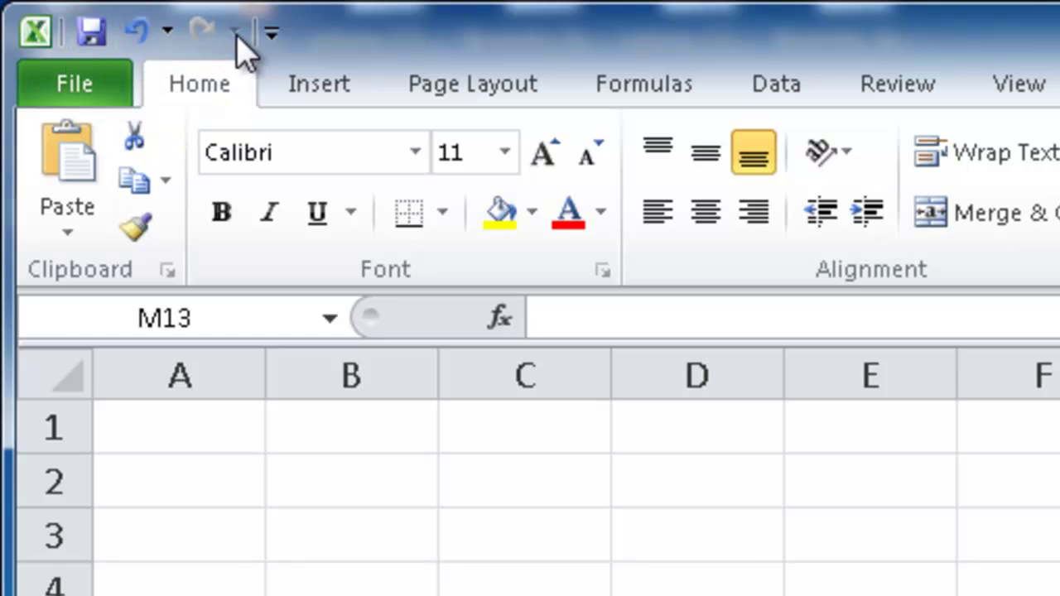
# Add the New and Open commands to the Quick Access Toolbar
pyautogui.click(272, 35)
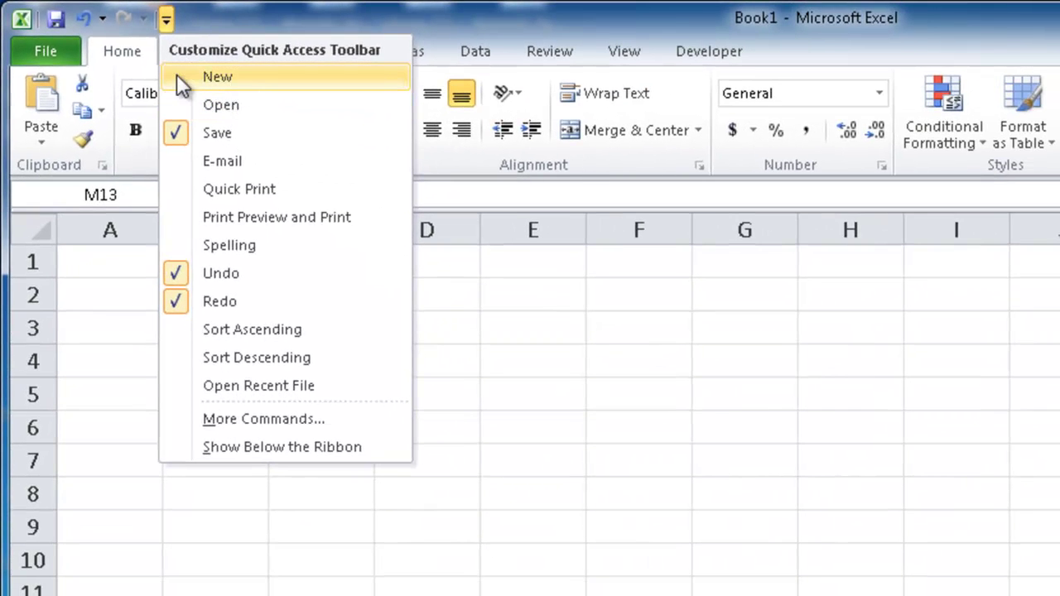
pyautogui.click(219, 76)
pyautogui.click(193, 18)
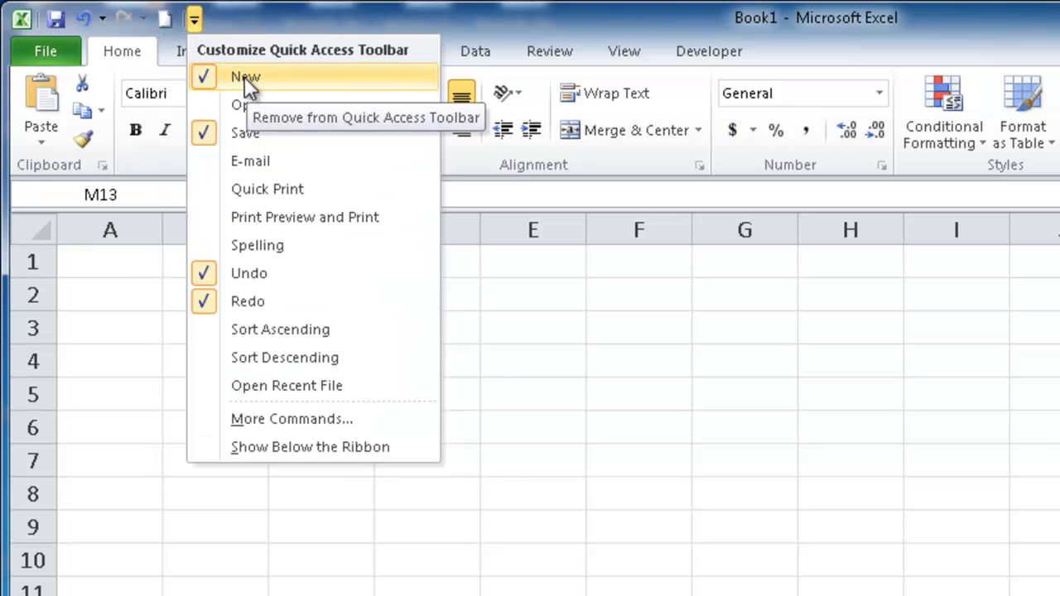
pyautogui.click(239, 108)
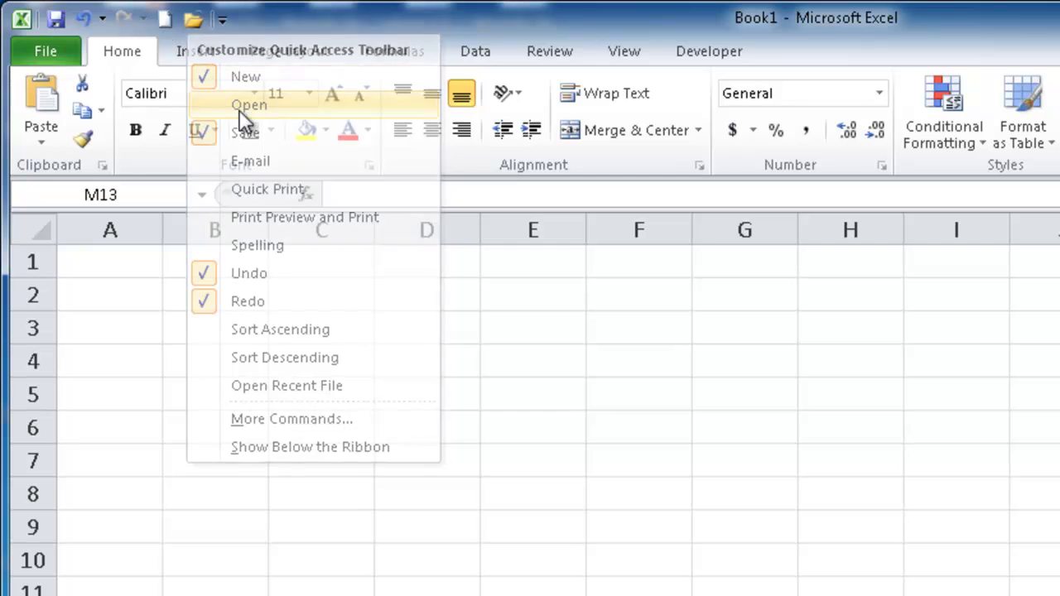
# List All Commands in the Quick Access Toolbar customization options and add Zoom In to the toolbar
pyautogui.click(221, 22)
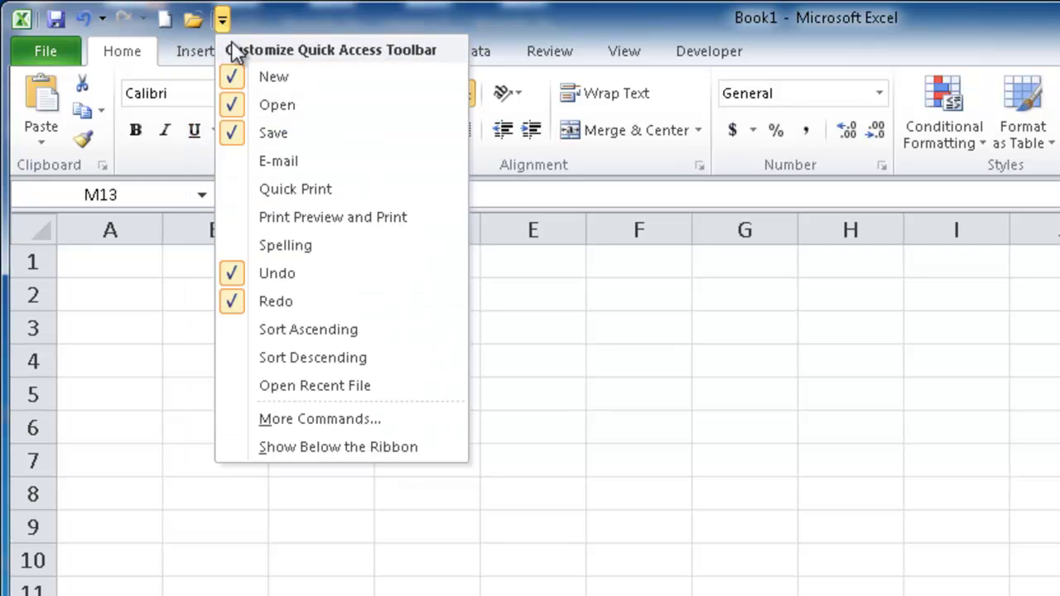
pyautogui.click(289, 416)
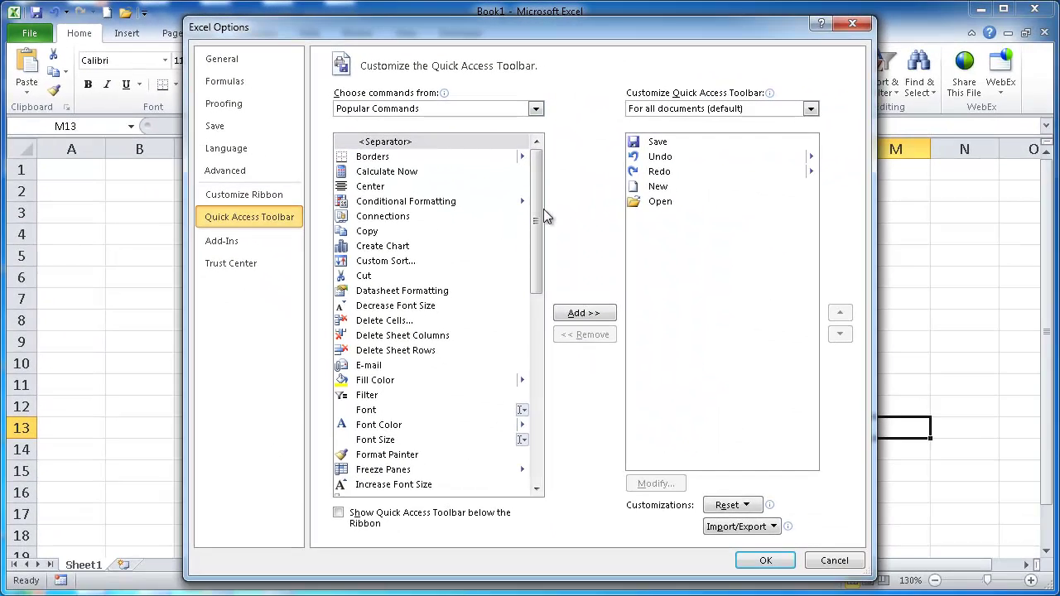
pyautogui.moveTo(537, 218)
pyautogui.mouseDown()
pyautogui.moveTo(537, 405)
pyautogui.moveTo(537, 213)
pyautogui.mouseUp()
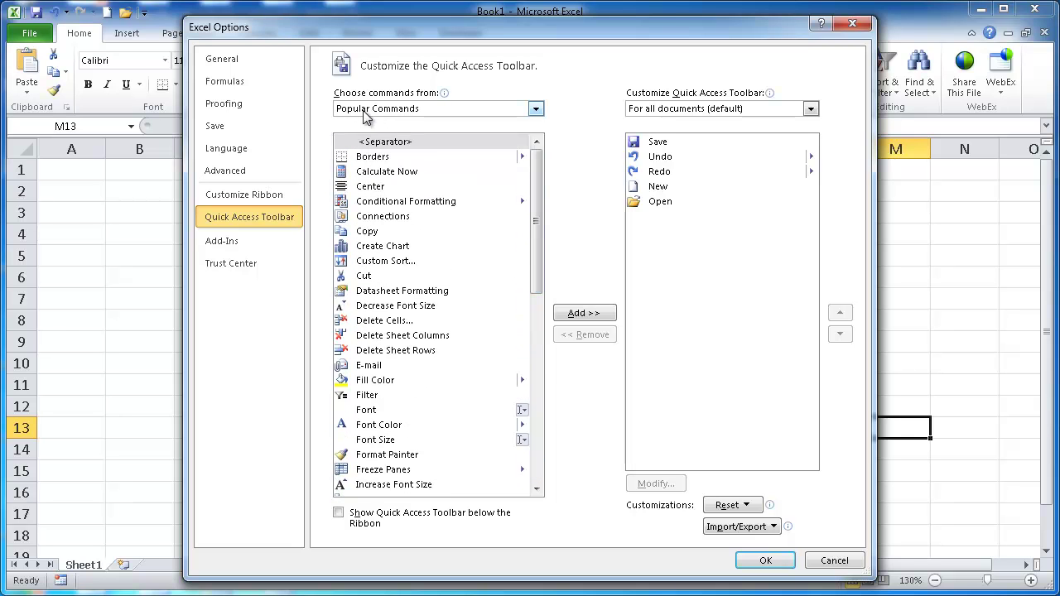
pyautogui.click(535, 109)
pyautogui.click(442, 156)
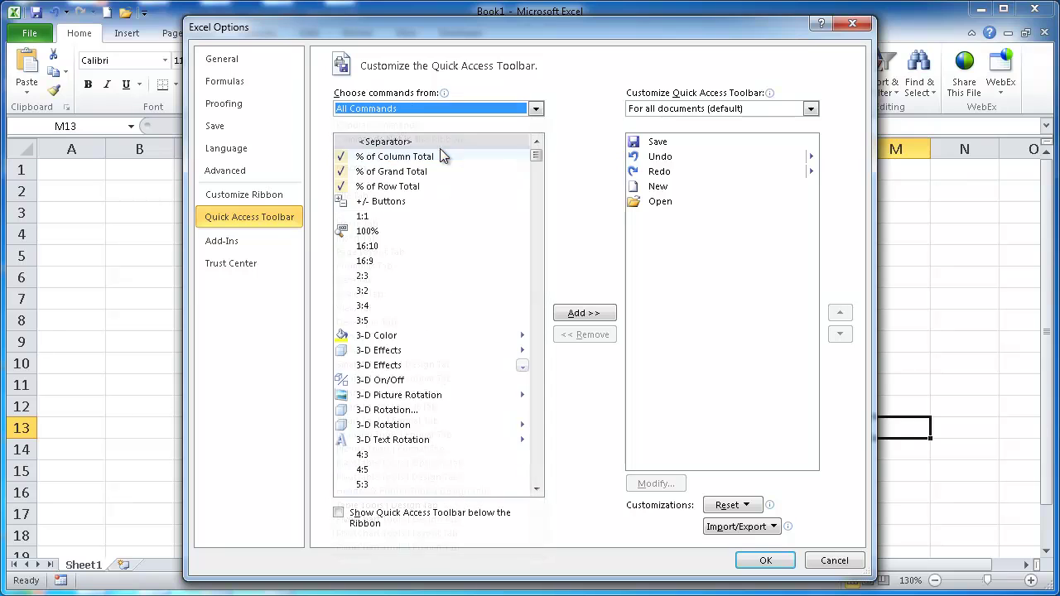
pyautogui.moveTo(538, 161); pyautogui.dragTo(536, 475)
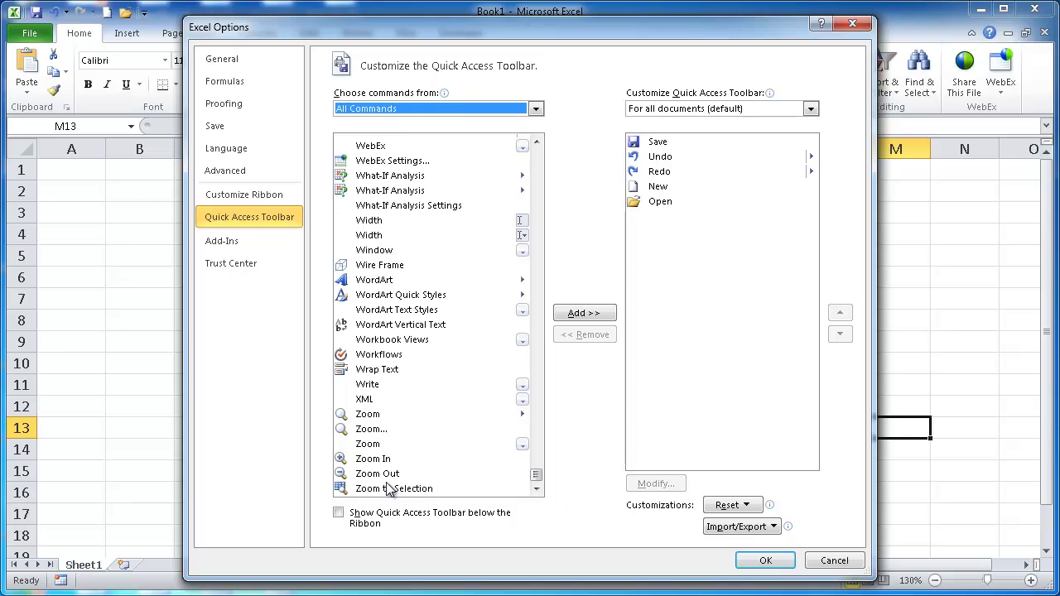
pyautogui.doubleClick(365, 461)
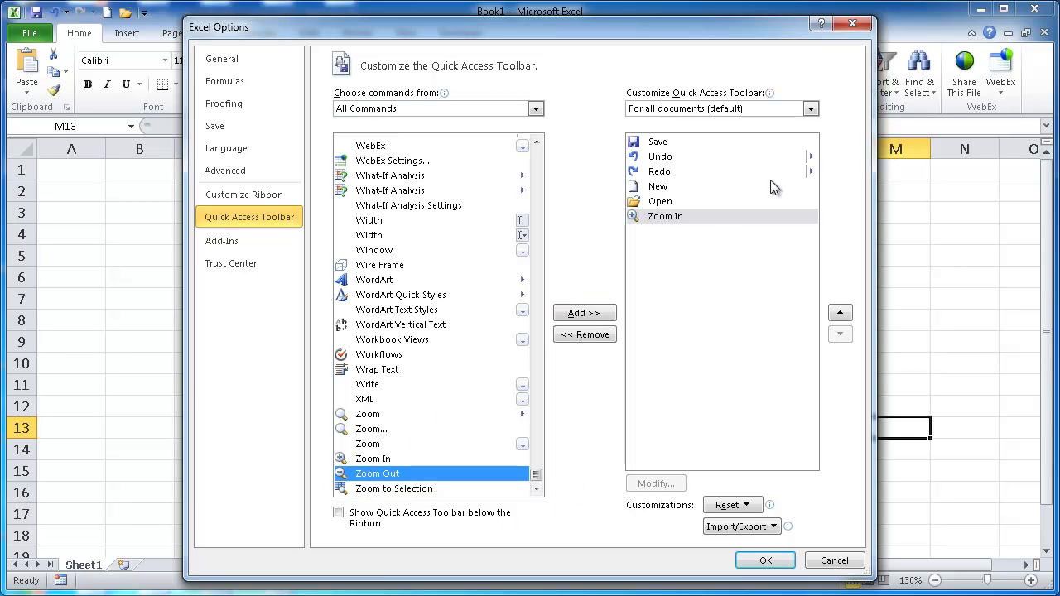
# Try to add Zoom In to the Quick Access Toolbar a second time
pyautogui.click(369, 461)
pyautogui.click(611, 313)
pyautogui.click(593, 349)
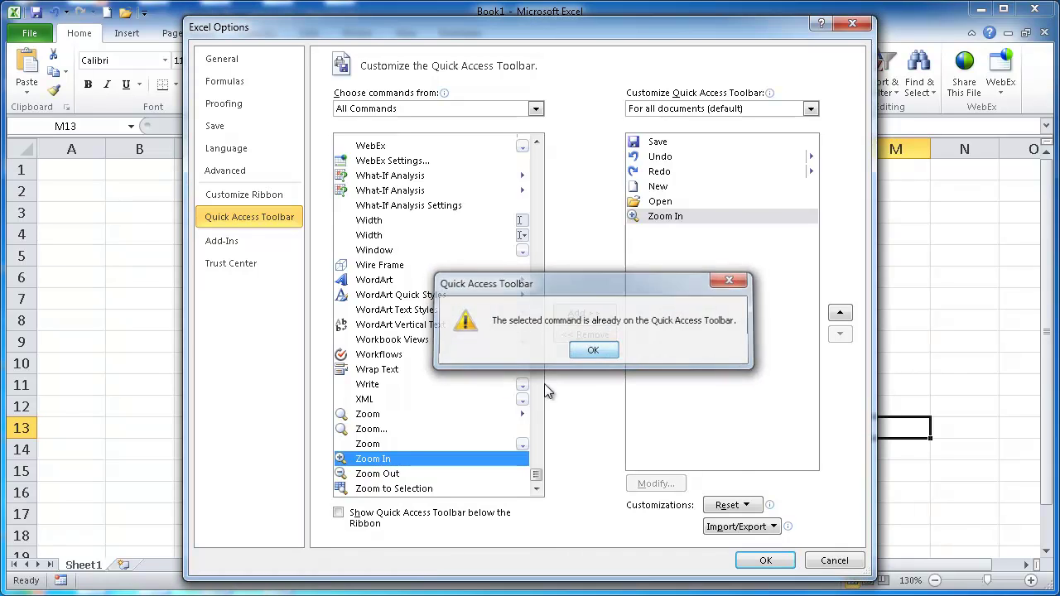
# Add Zoom Out to the Quick Access Toolbar's command list and remove Open from it
pyautogui.doubleClick(373, 474)
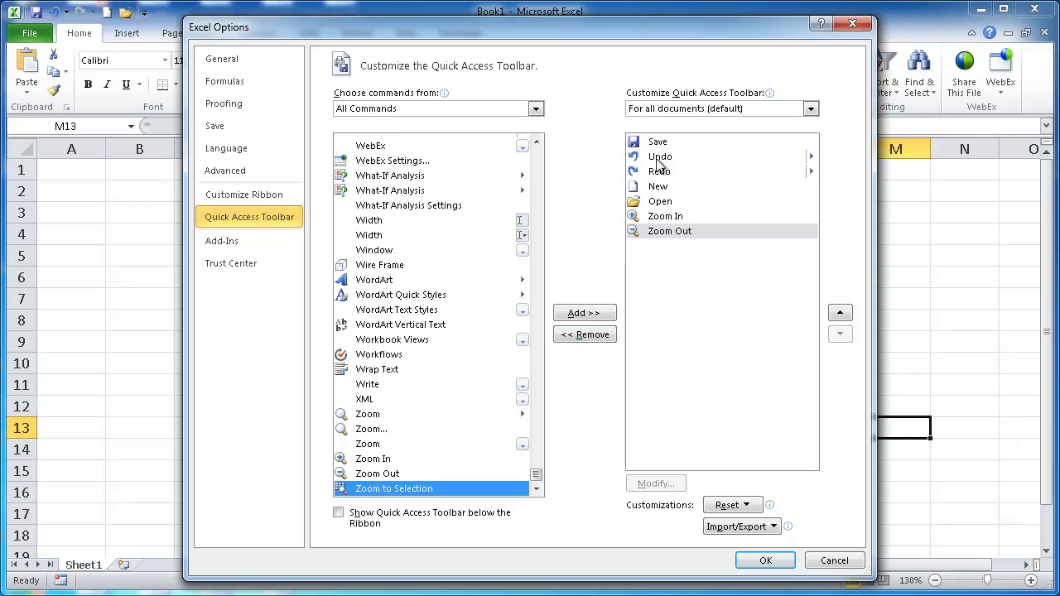
pyautogui.click(667, 203)
pyautogui.doubleClick(660, 205)
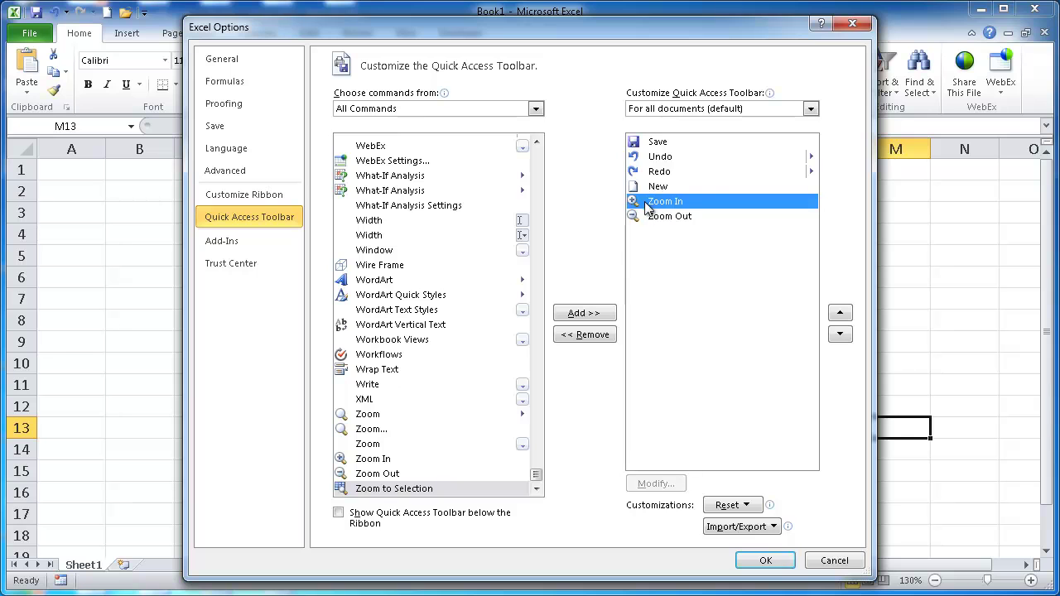
# Reorder the Quick Access Toolbar so Save comes last, after Zoom Out, and apply the customization
pyautogui.click(657, 142)
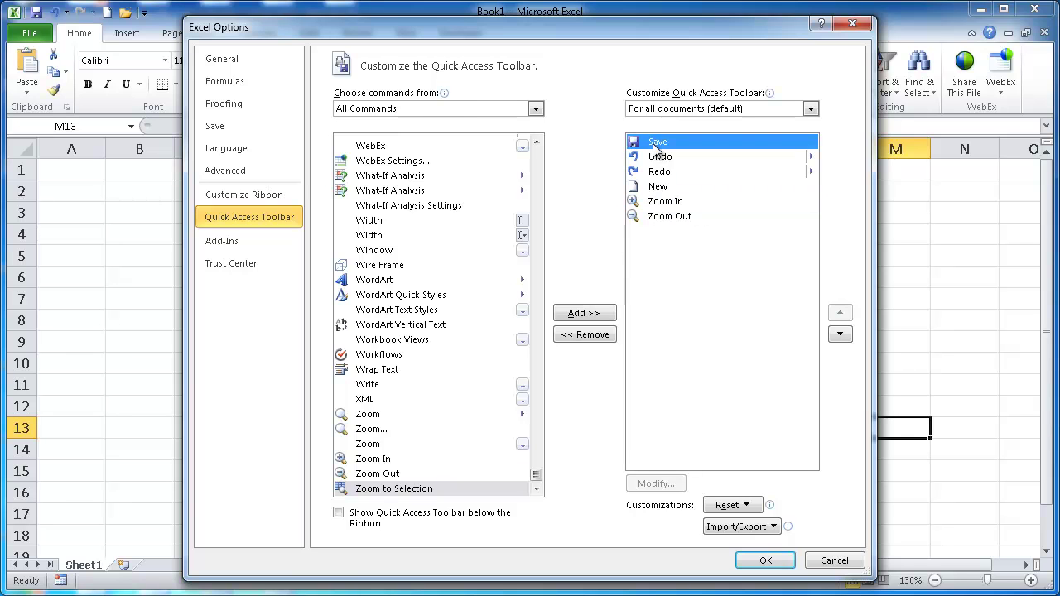
pyautogui.click(840, 335)
pyautogui.click(839, 334)
pyautogui.click(840, 335)
pyautogui.click(839, 334)
pyautogui.click(840, 335)
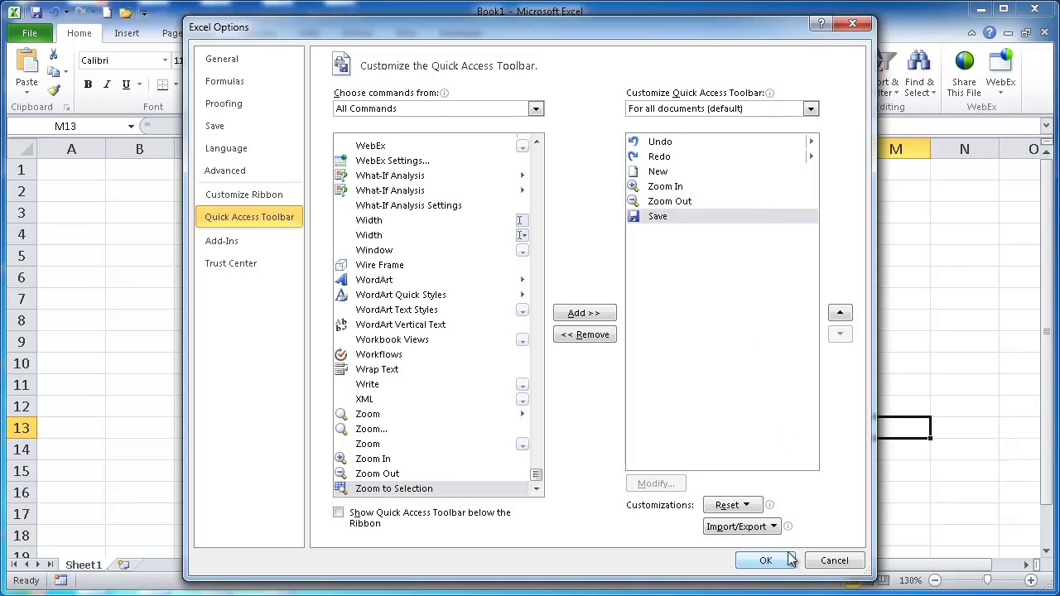
pyautogui.click(762, 562)
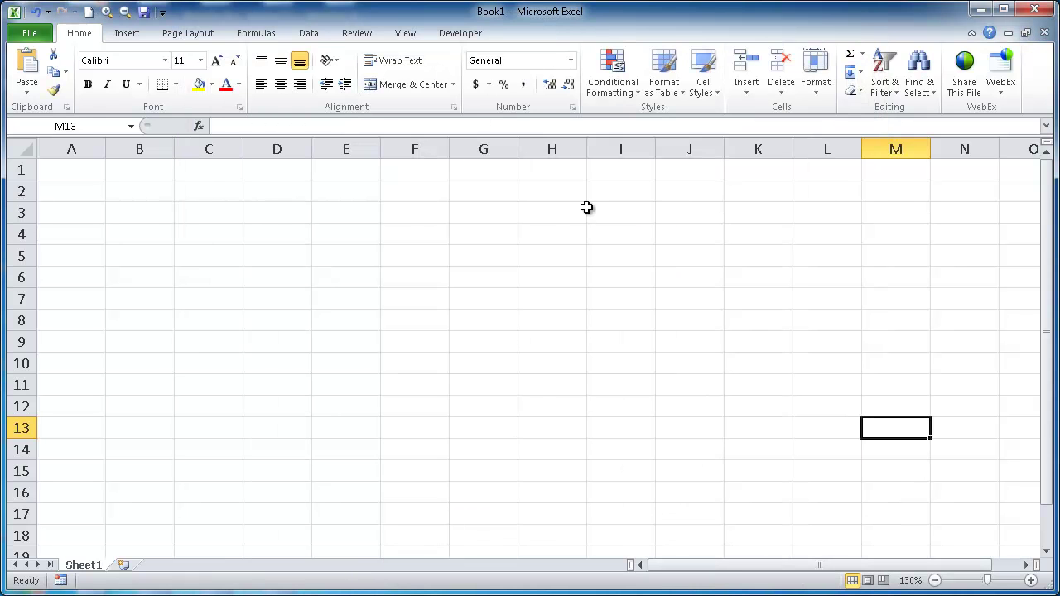
pyautogui.click(163, 12)
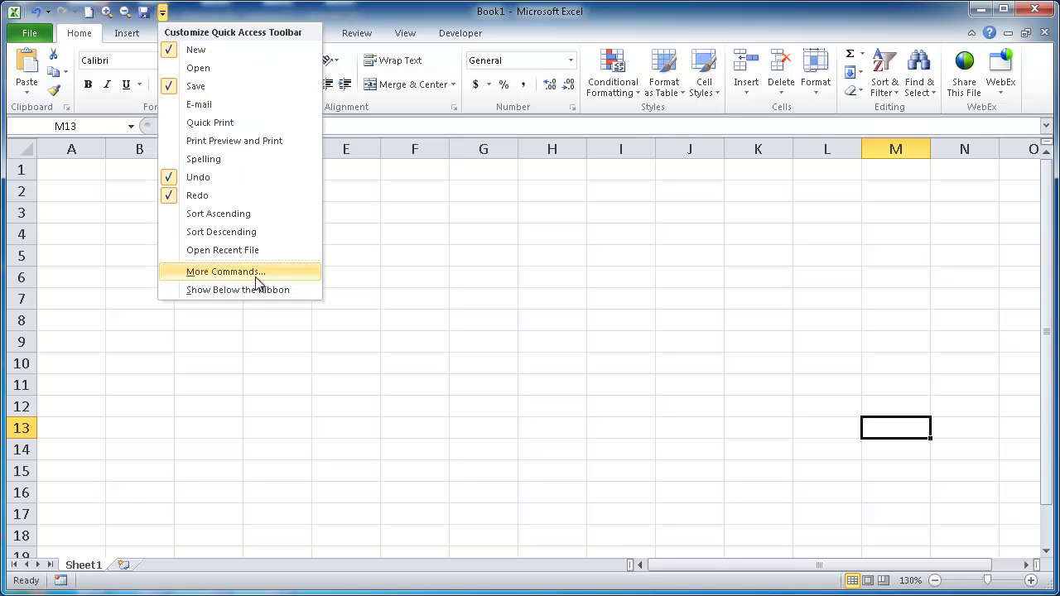
pyautogui.click(106, 202)
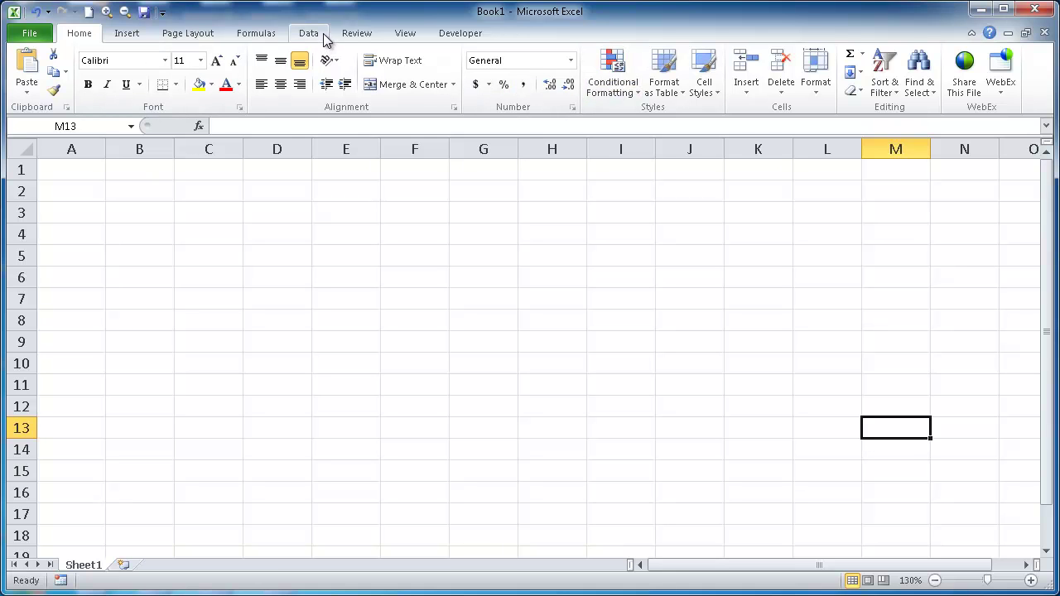
# Add the New Comment command from the Review commands to the Quick Access Toolbar
pyautogui.click(356, 33)
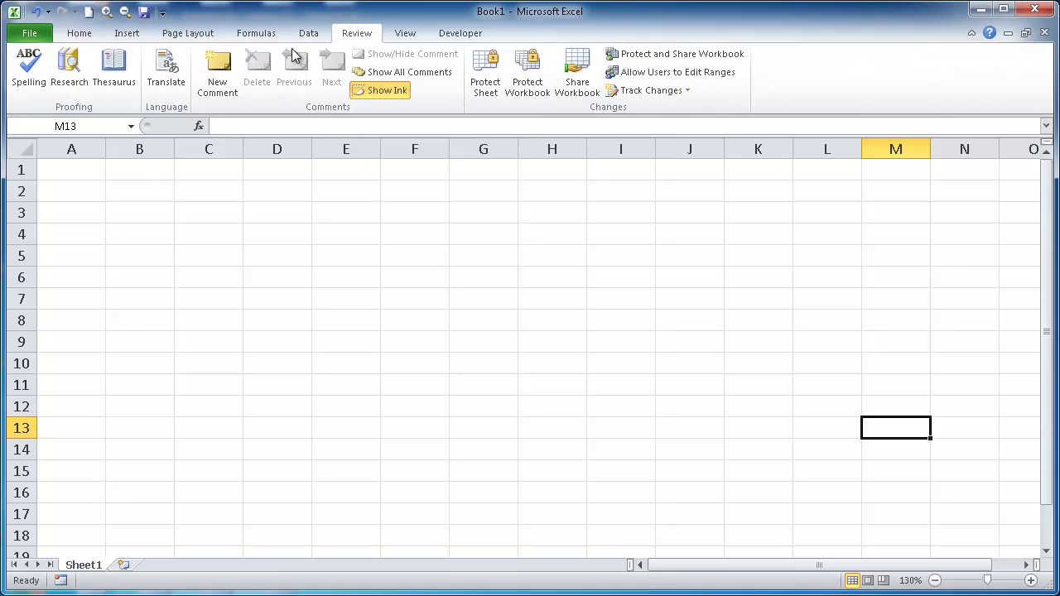
pyautogui.rightClick(216, 78)
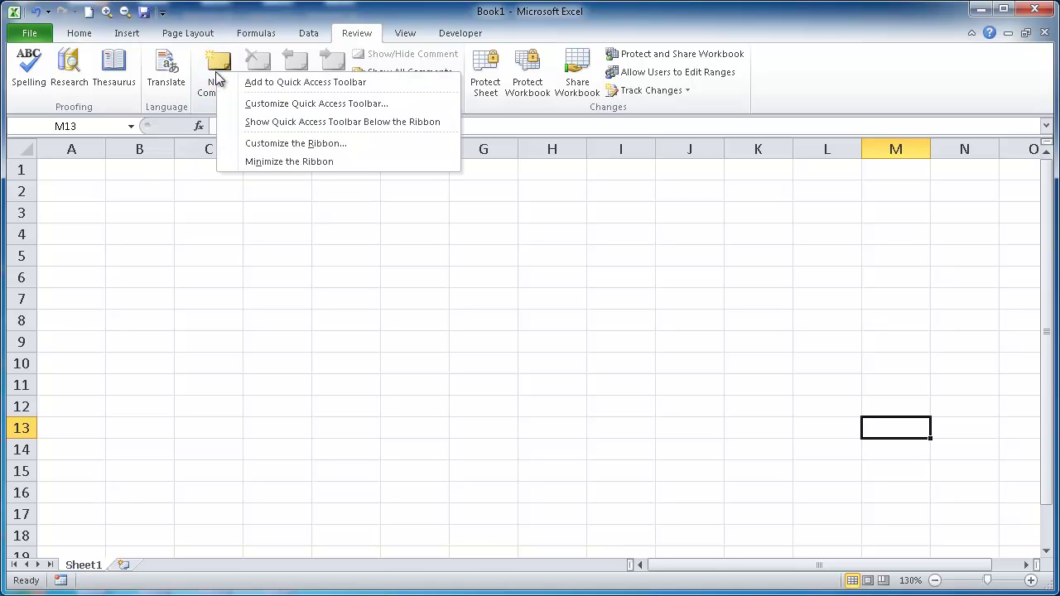
pyautogui.click(331, 82)
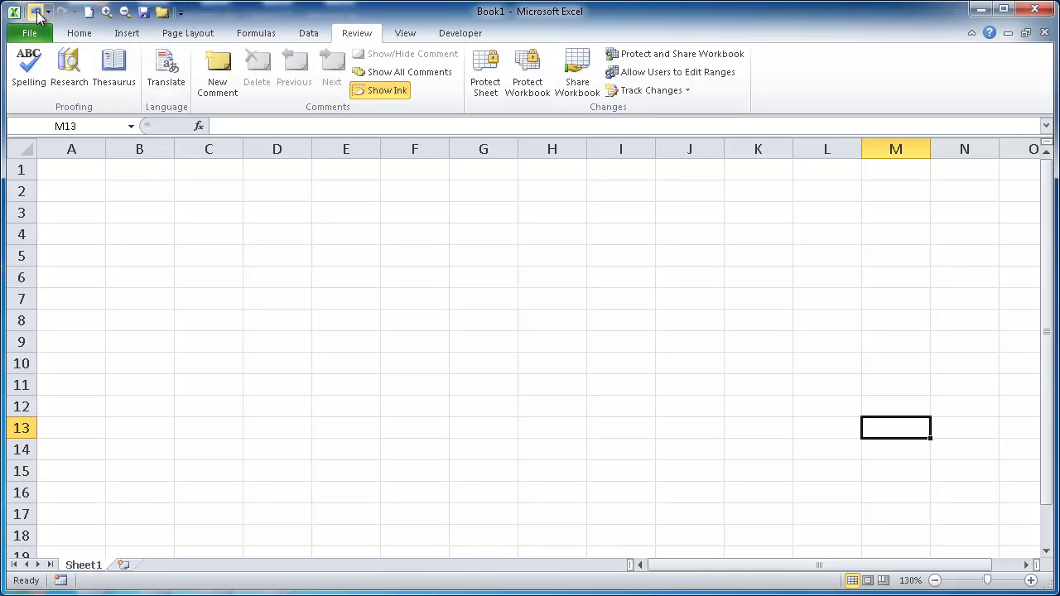
# Show the Quick Access Toolbar below the ribbon and return it above the ribbon
pyautogui.click(180, 12)
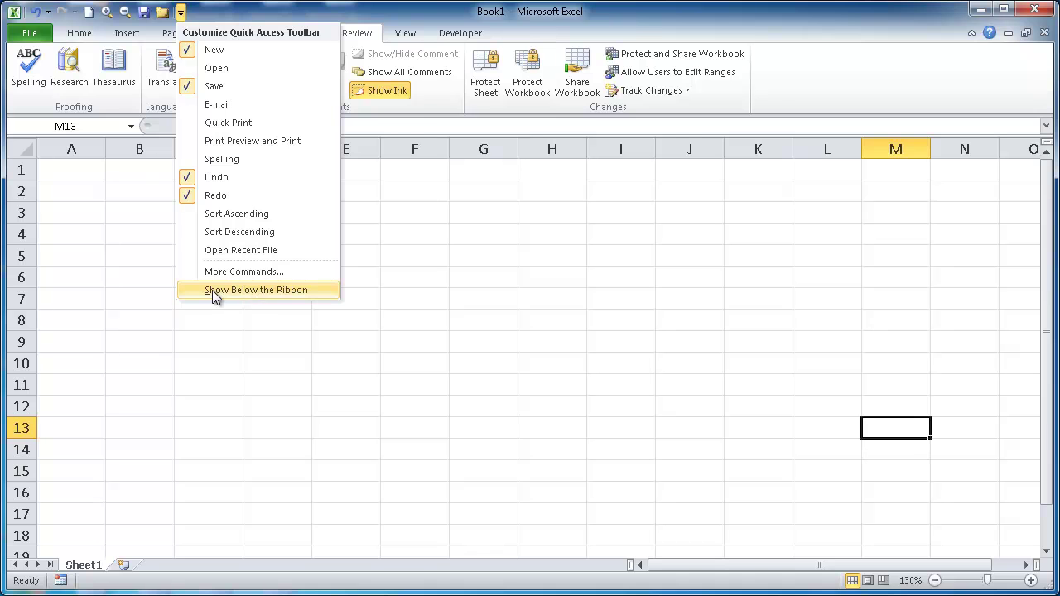
pyautogui.click(244, 292)
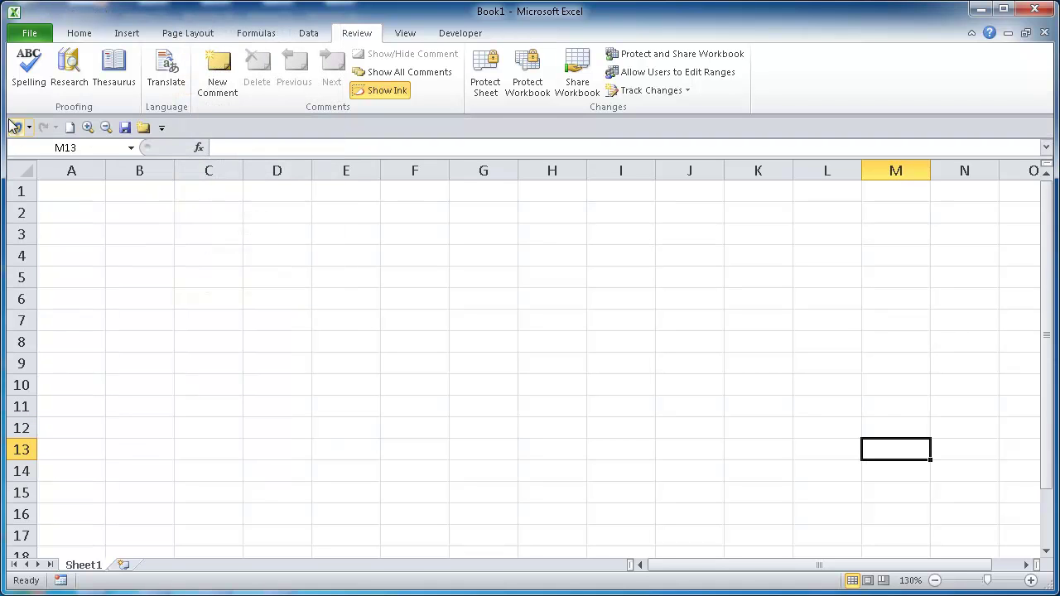
pyautogui.click(161, 128)
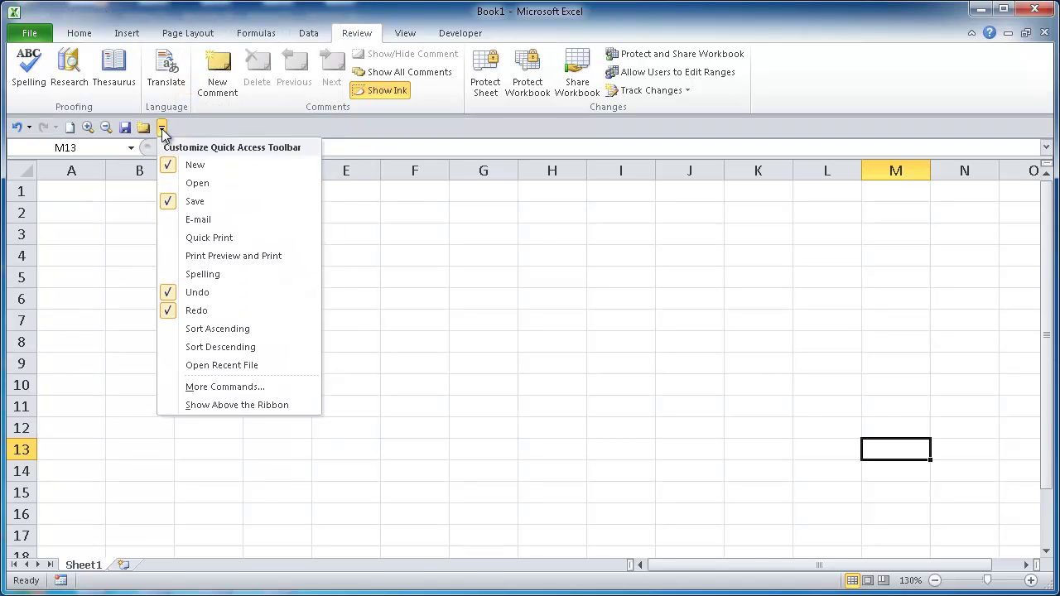
pyautogui.click(237, 405)
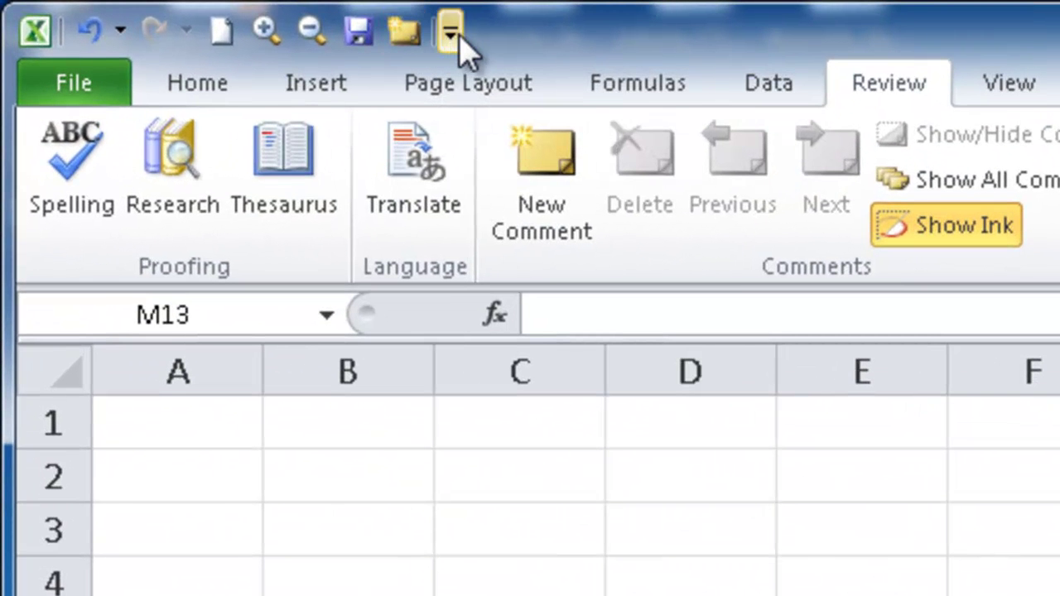
# Remove the New Comment command from the Quick Access Toolbar
pyautogui.rightClick(397, 38)
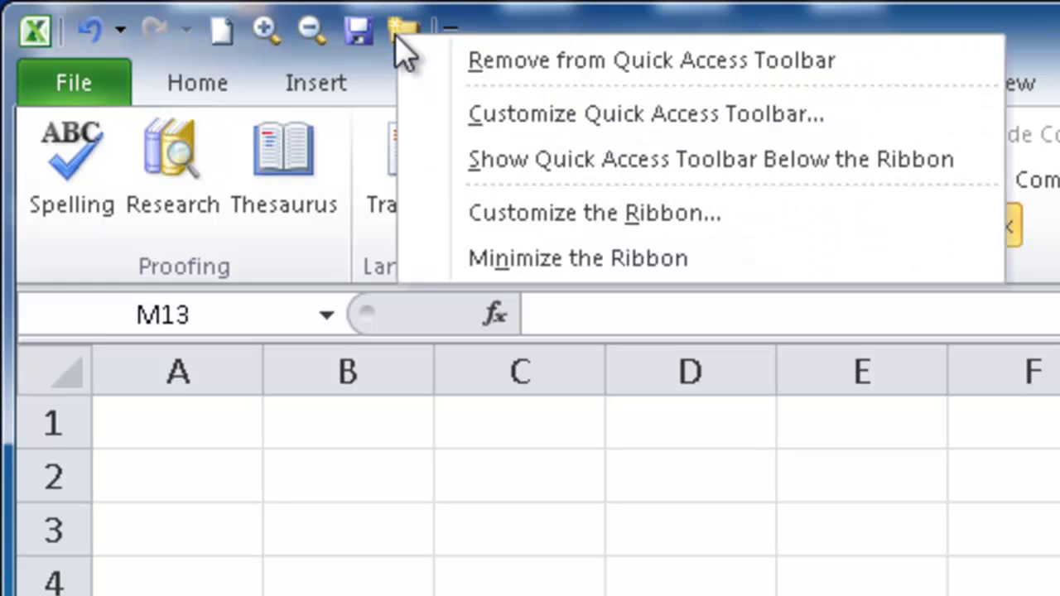
pyautogui.click(542, 66)
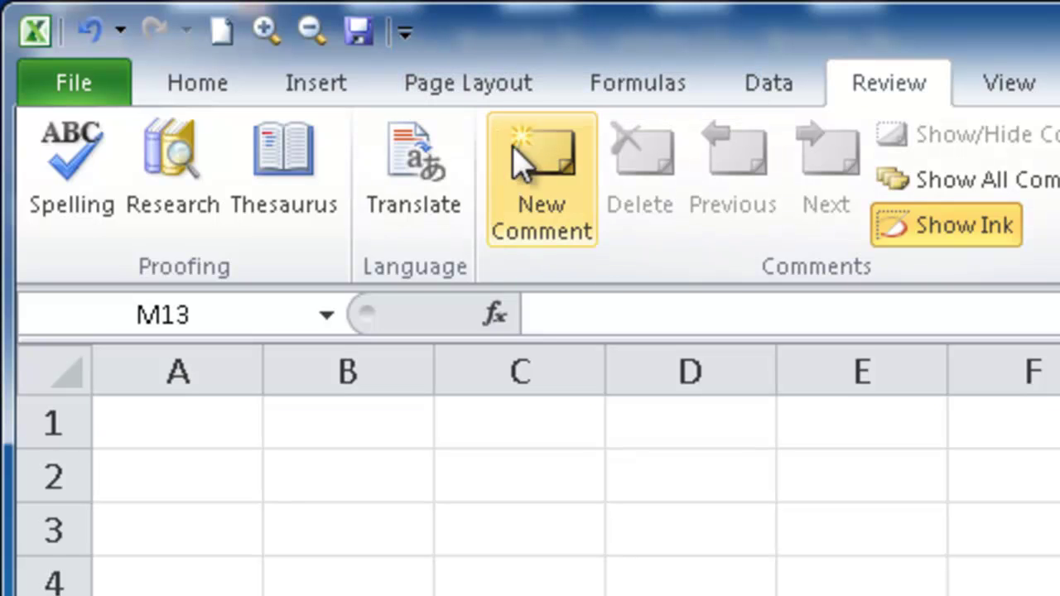
# Add the Thesaurus, Research and Spelling proofing commands to the Quick Access Toolbar
pyautogui.rightClick(308, 156)
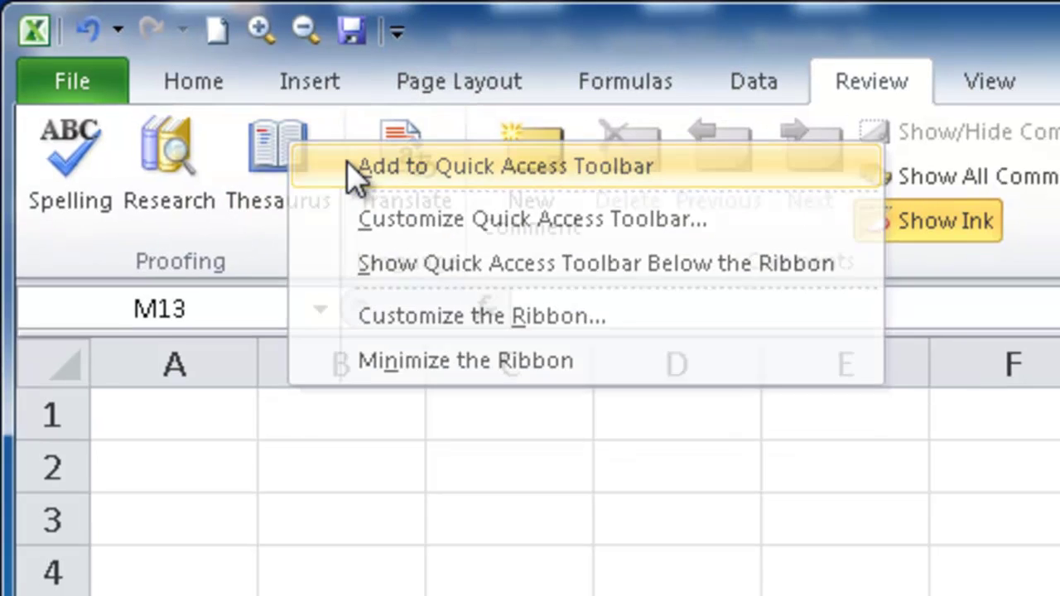
pyautogui.click(364, 174)
pyautogui.rightClick(108, 107)
pyautogui.click(133, 122)
pyautogui.rightClick(56, 114)
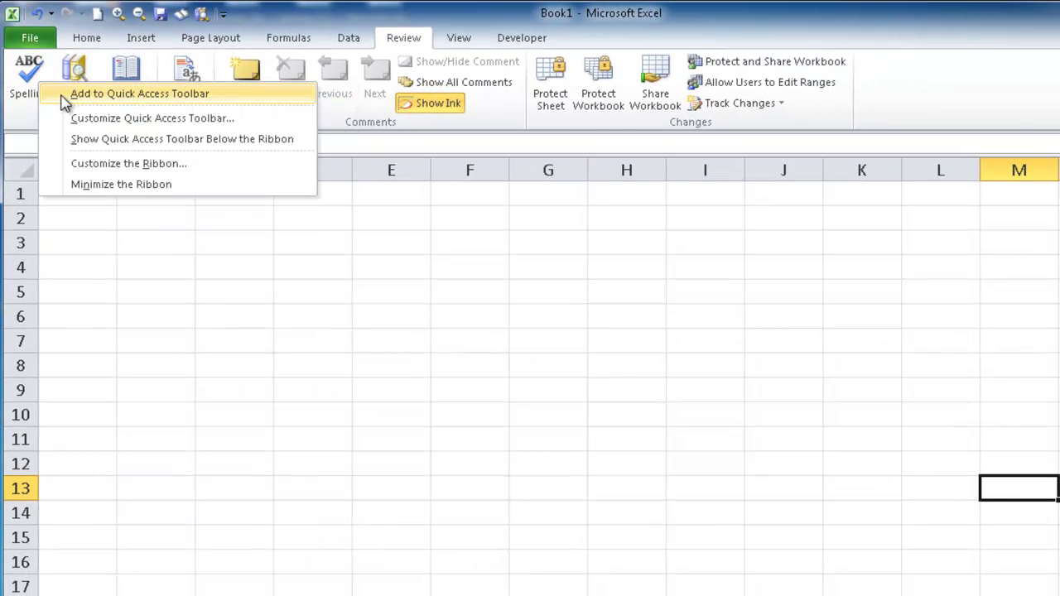
pyautogui.click(65, 97)
# Add the data tools Text to Columns, Remove Duplicates, Data Validation and What-If Analysis to the Quick Access Toolbar
pyautogui.click(304, 42)
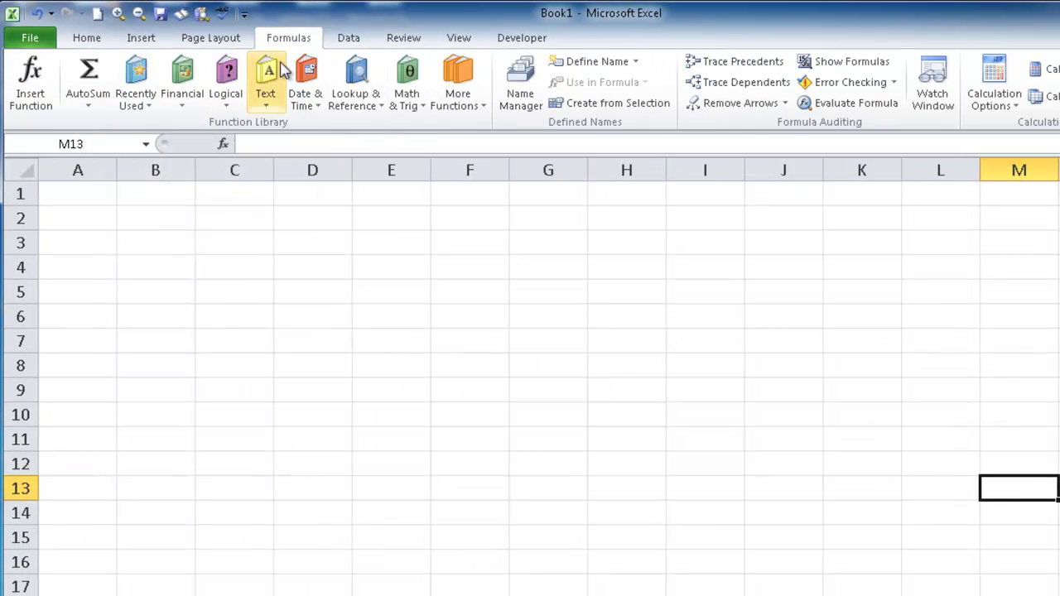
pyautogui.click(349, 38)
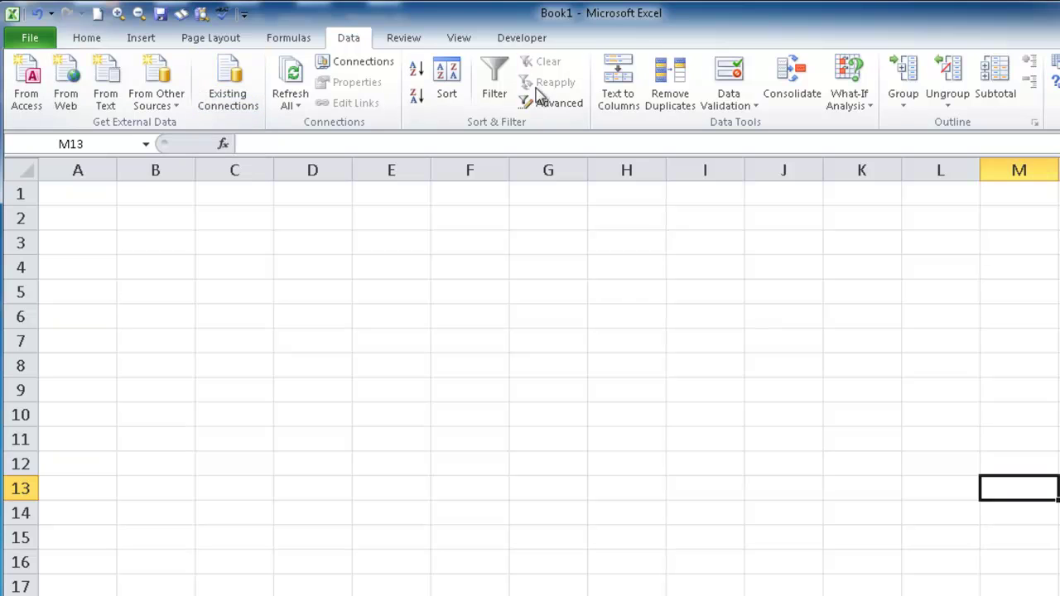
pyautogui.rightClick(623, 83)
pyautogui.click(642, 94)
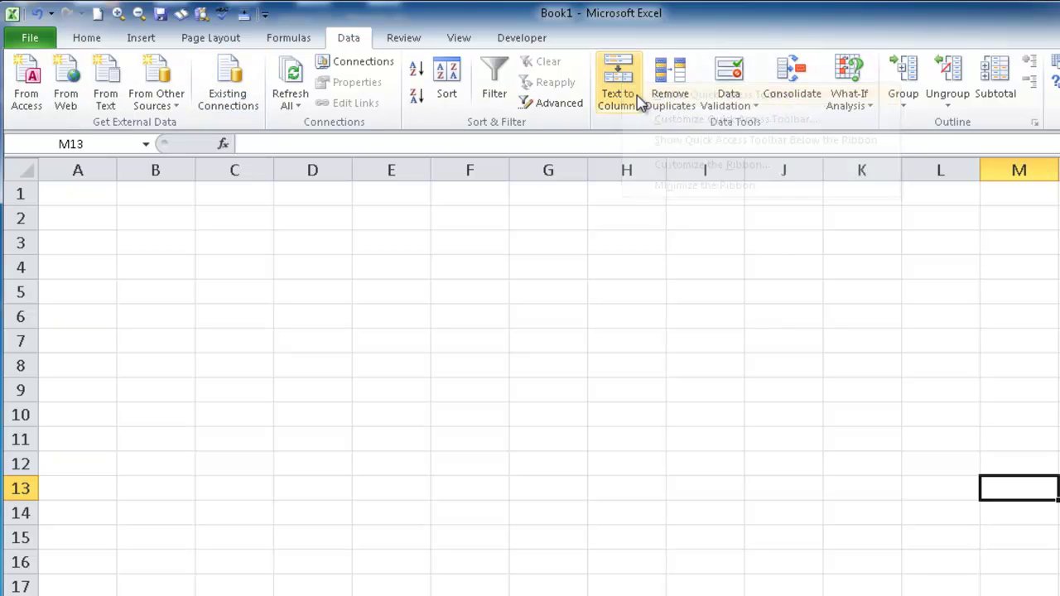
pyautogui.rightClick(663, 94)
pyautogui.click(686, 97)
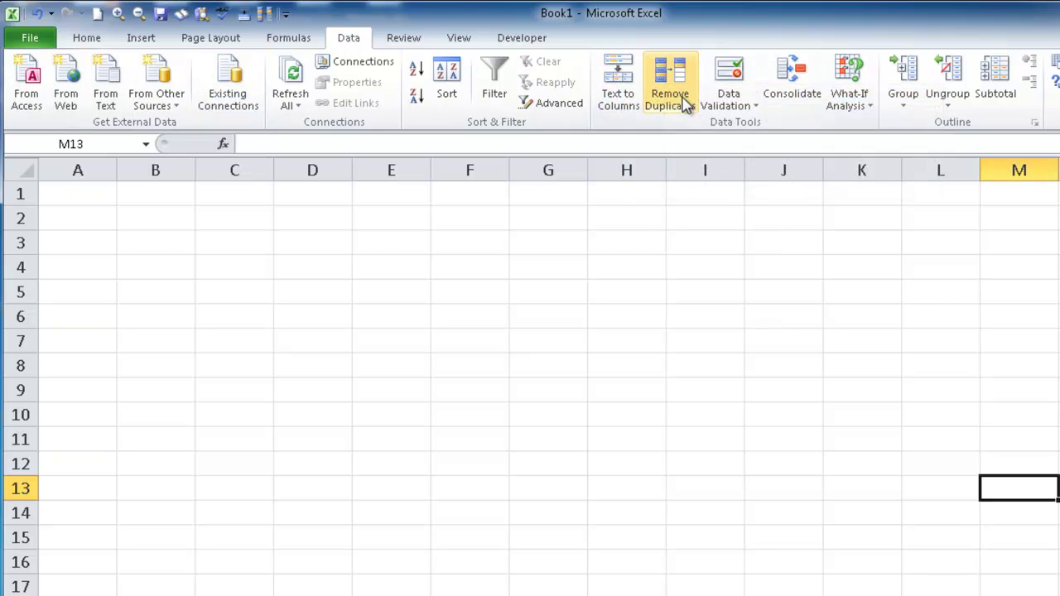
pyautogui.rightClick(750, 79)
pyautogui.click(776, 88)
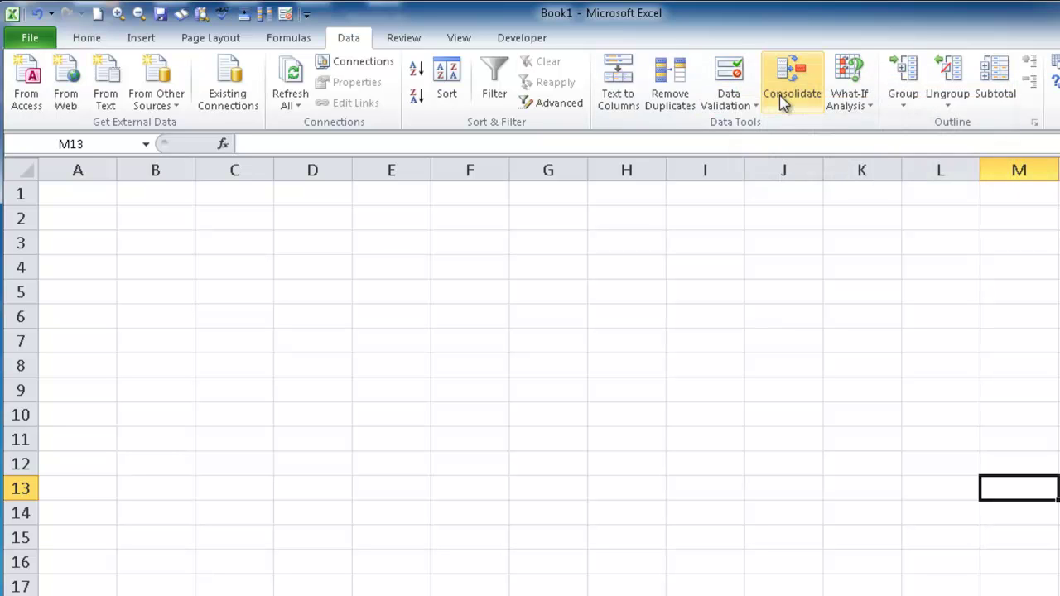
pyautogui.rightClick(857, 97)
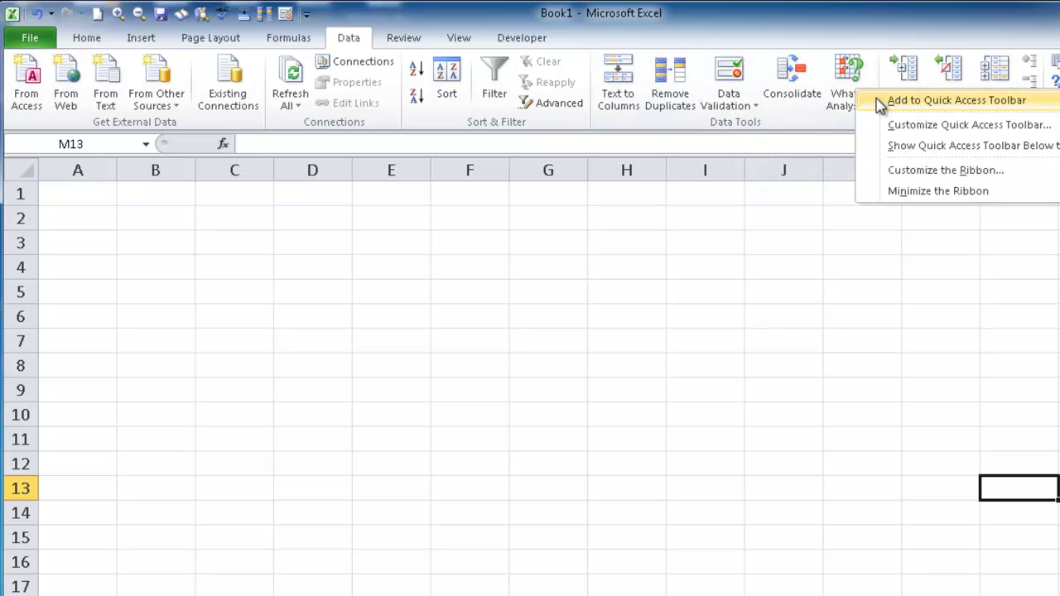
pyautogui.click(877, 104)
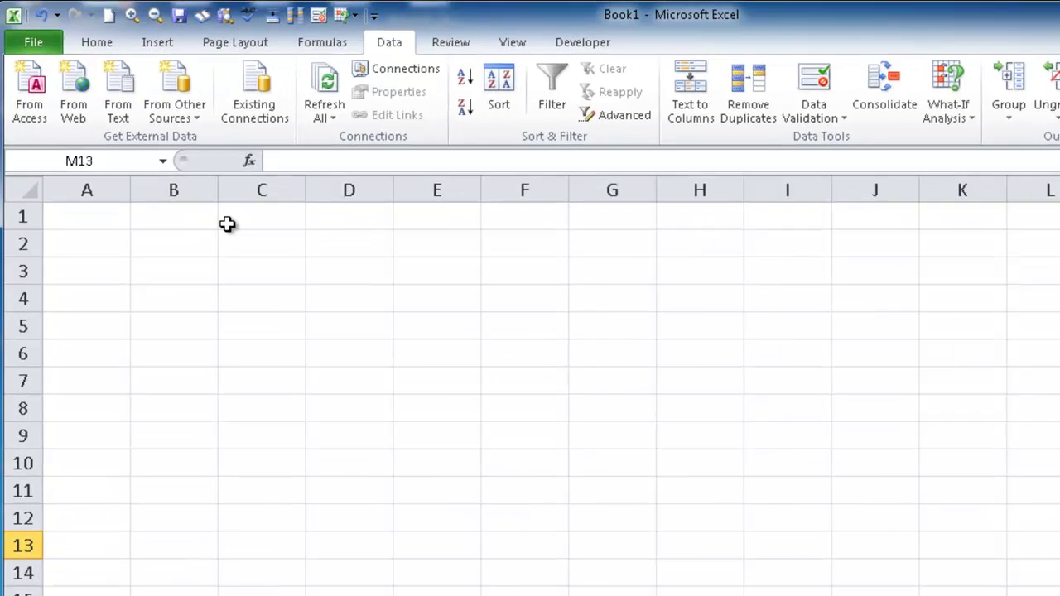
# Show the access key tips for the Quick Access Toolbar and view the Undo list using its key tip, leaving the list without undoing anything
pyautogui.press('alt')
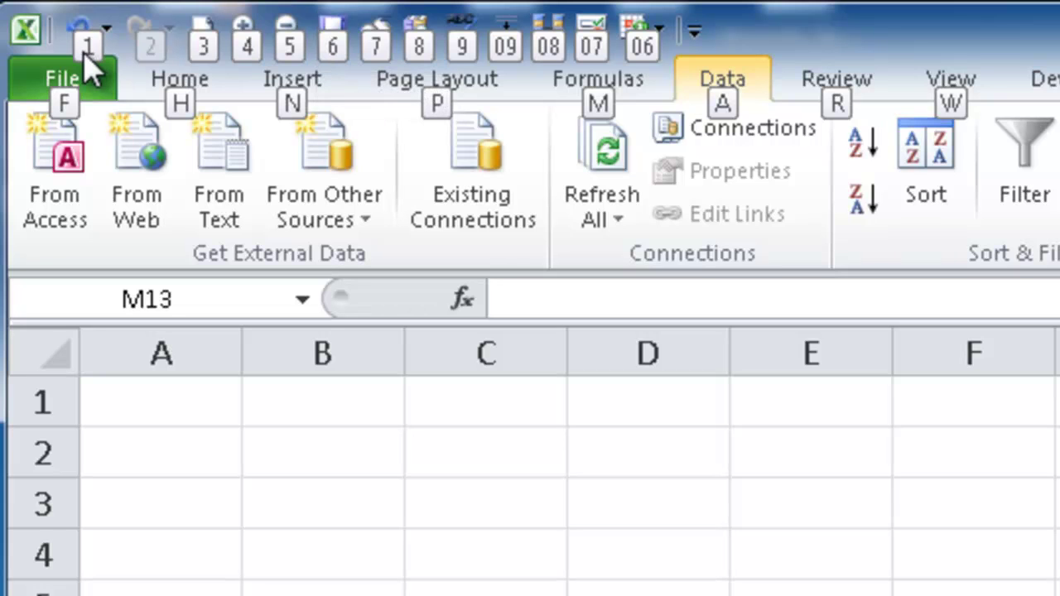
pyautogui.press('1')
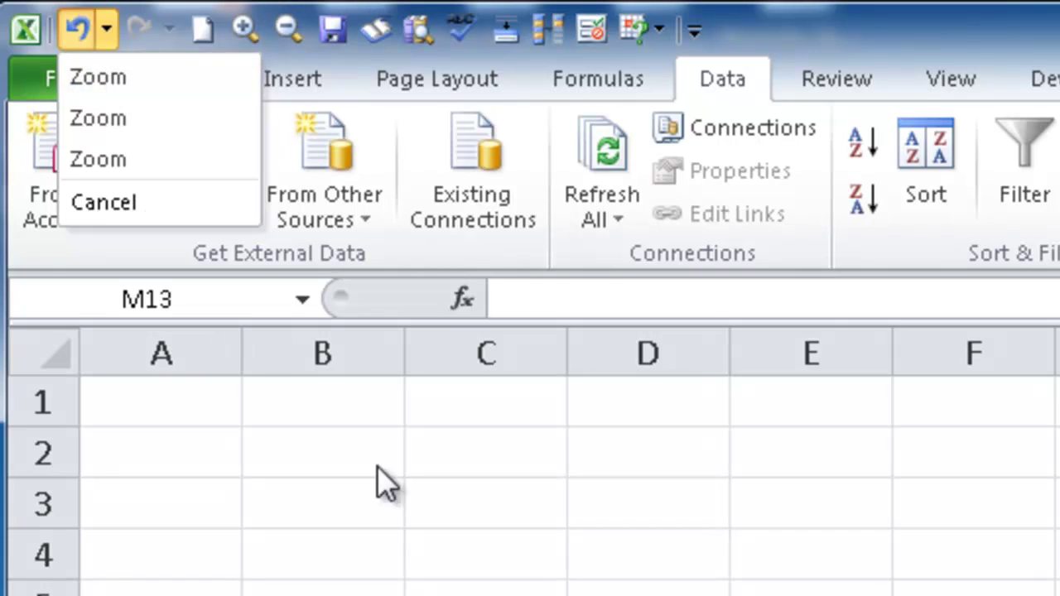
pyautogui.press('Escape')
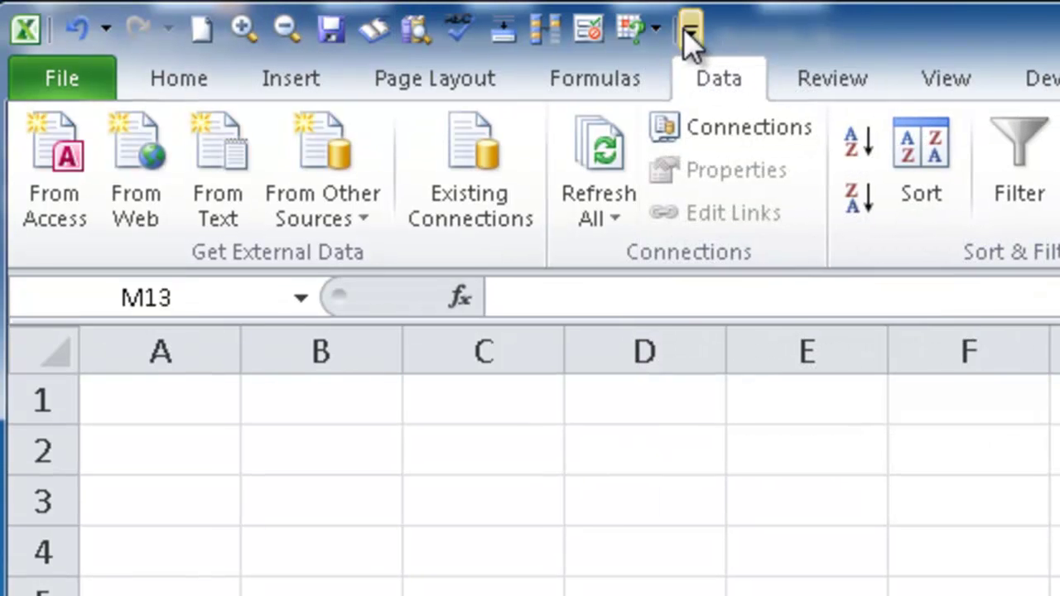
# Reset only the Quick Access Toolbar to its default contents for all documents and apply the change
pyautogui.click(694, 31)
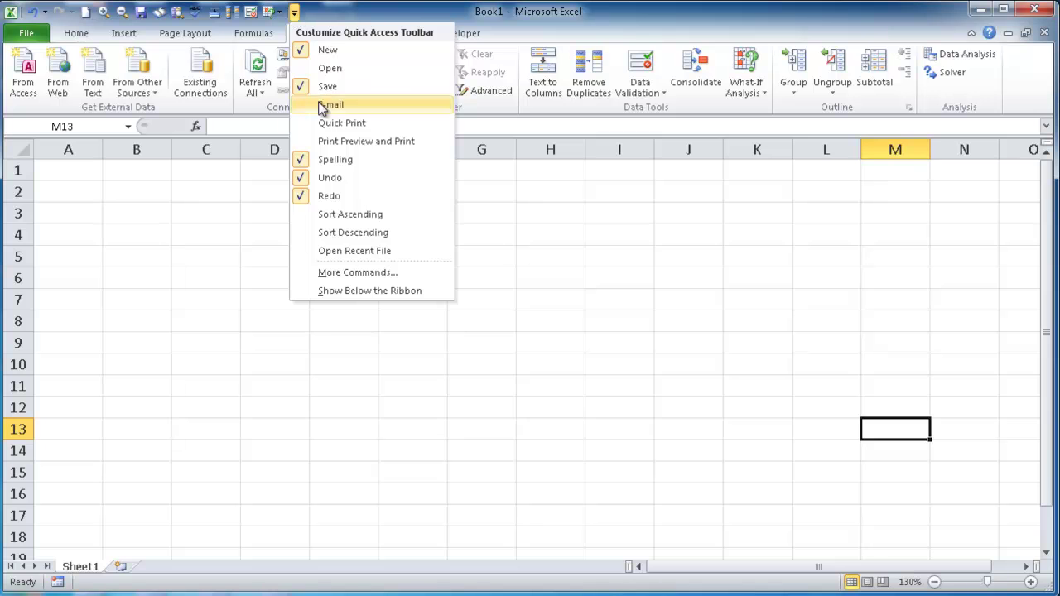
pyautogui.click(331, 275)
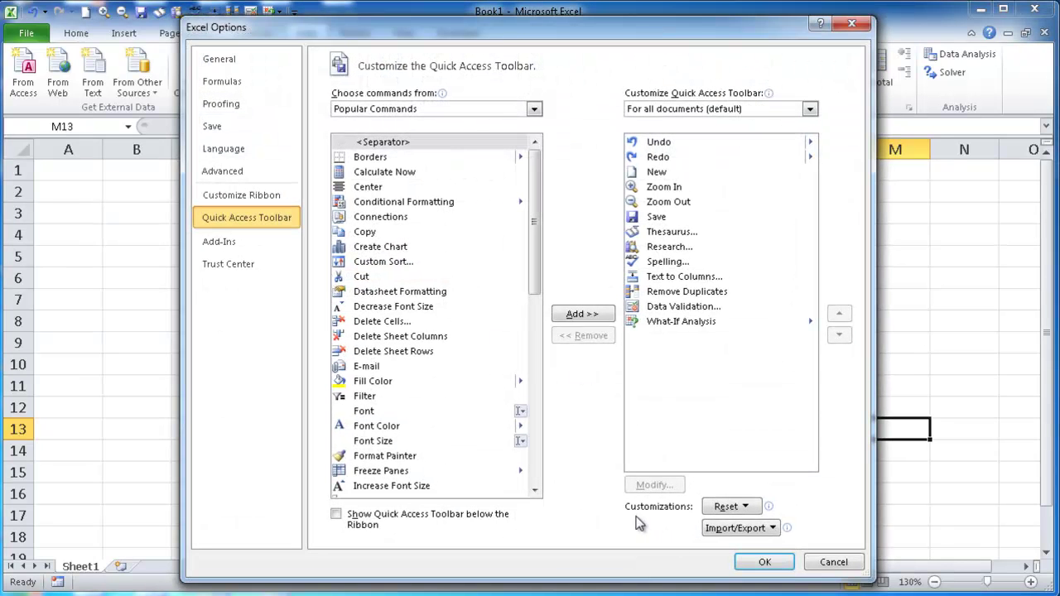
pyautogui.click(752, 507)
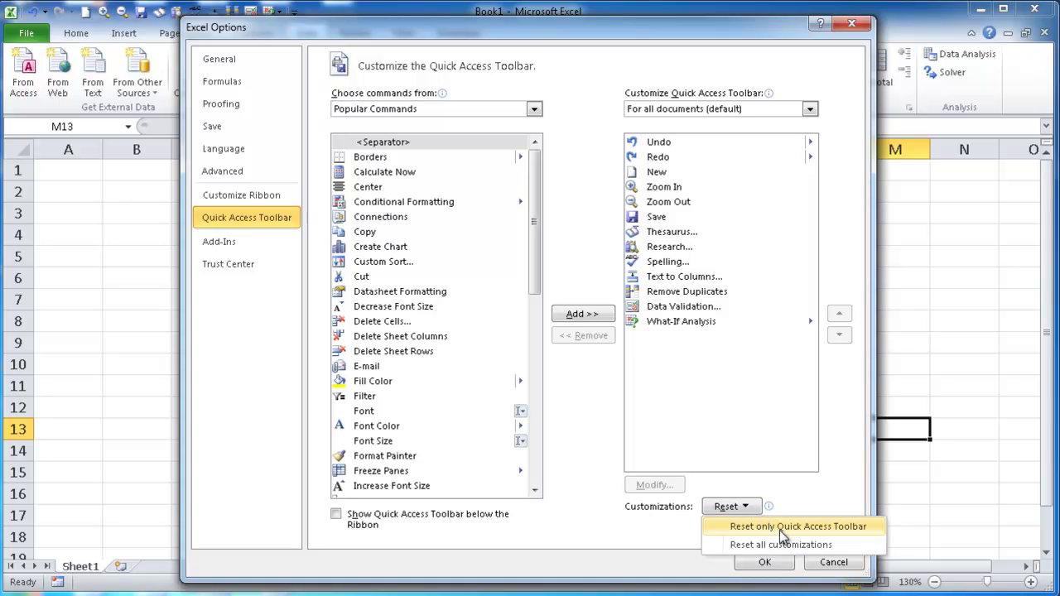
pyautogui.click(781, 526)
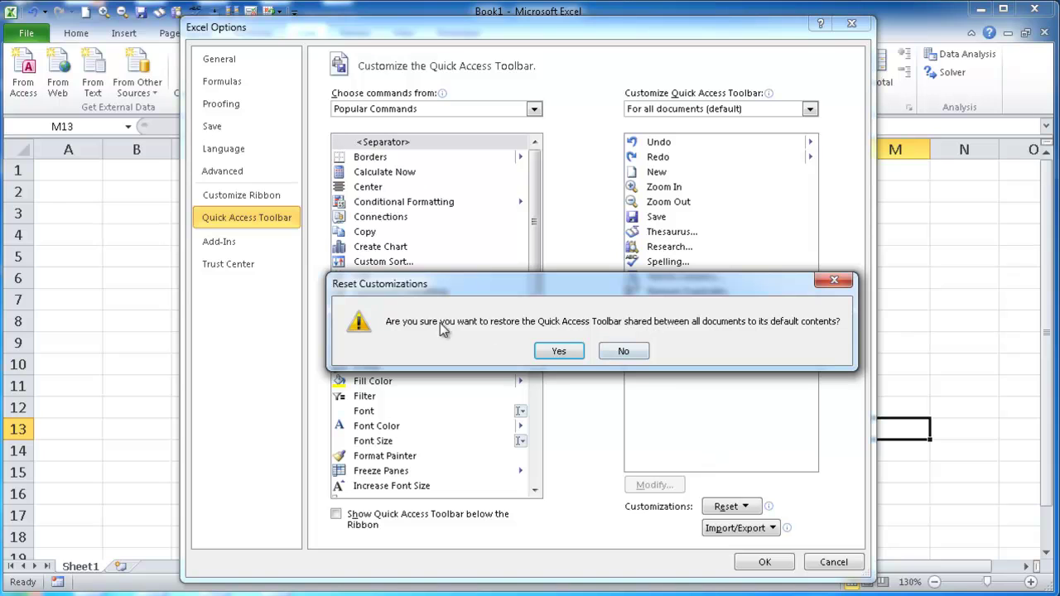
pyautogui.click(556, 353)
pyautogui.click(763, 562)
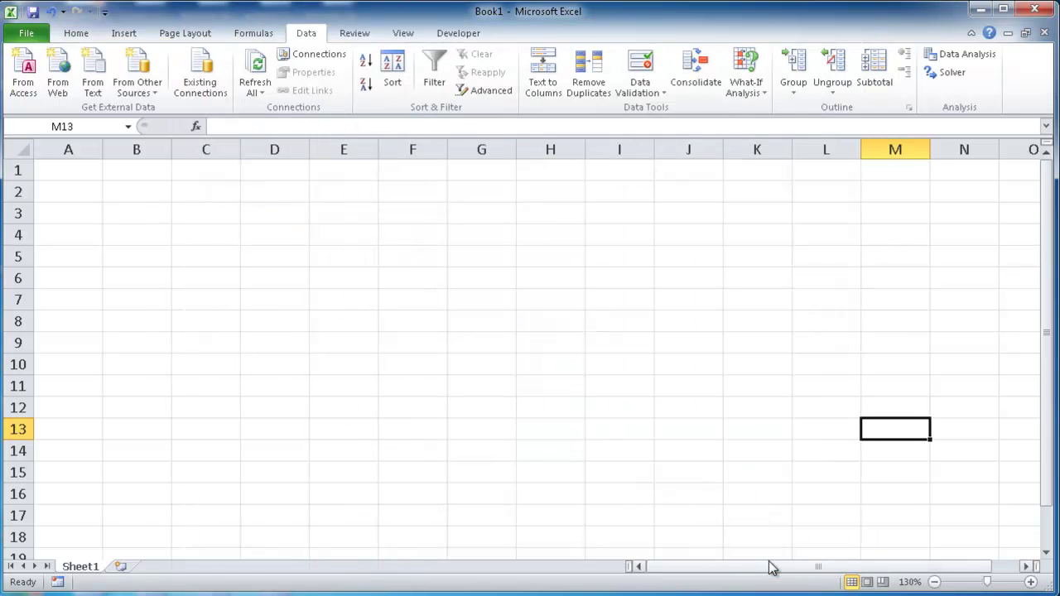